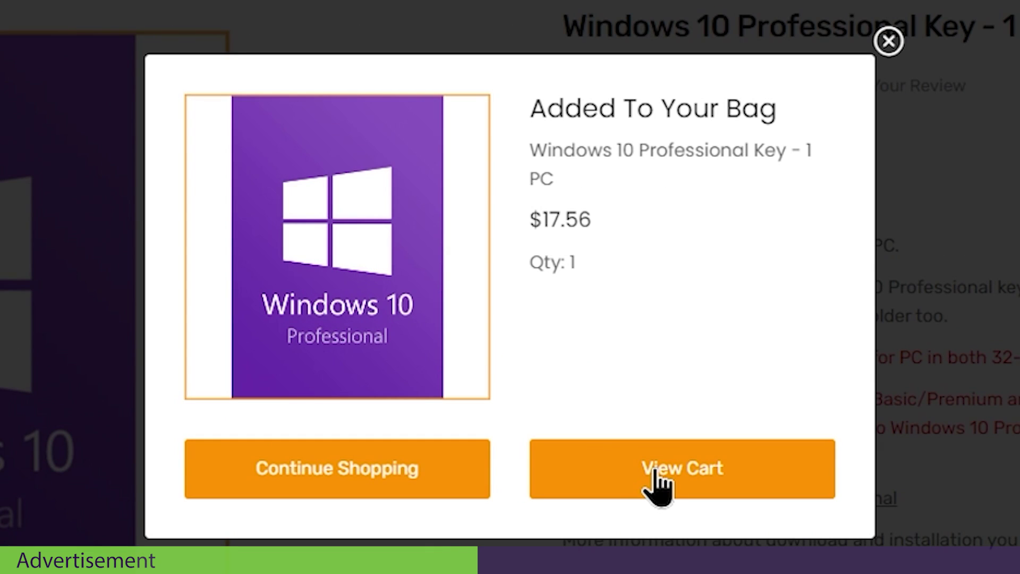
# Step: Apply the discount code clk50 to the cart holding the Windows 10 Professional key and proceed to checkout
pyautogui.click(661, 495)
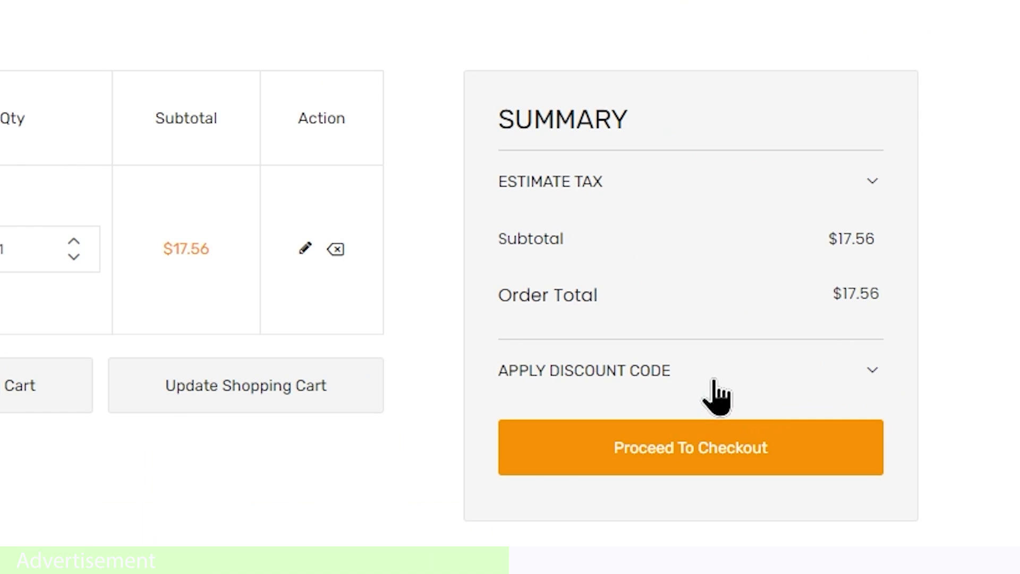
pyautogui.click(668, 372)
pyautogui.click(607, 473)
pyautogui.write('c')
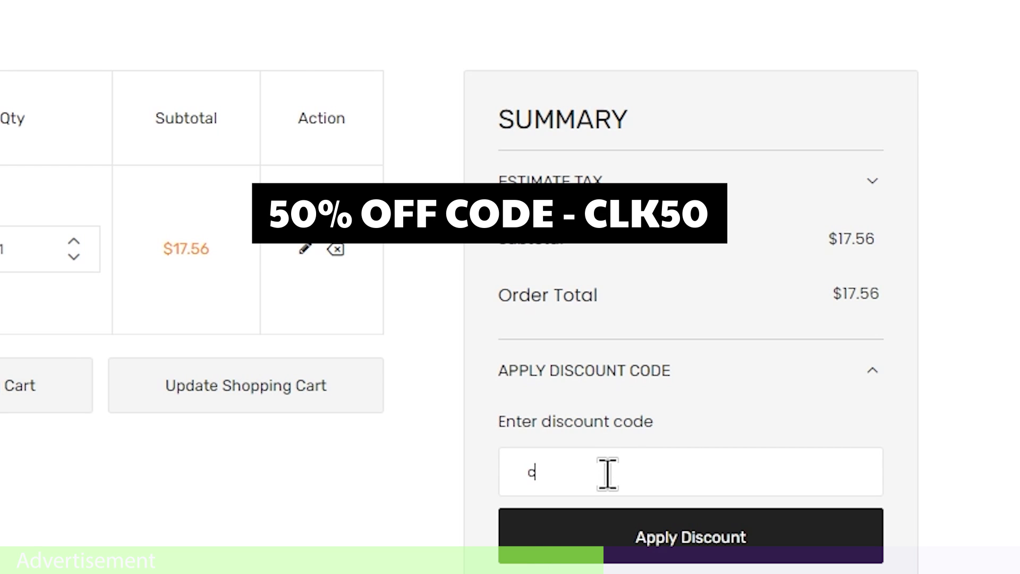
pyautogui.write('lk50')
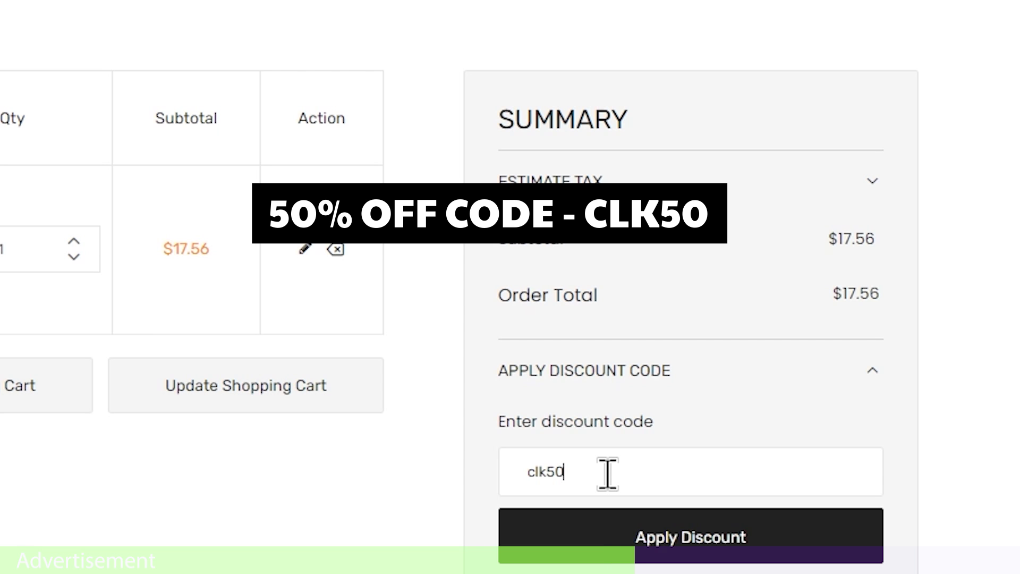
pyautogui.click(596, 541)
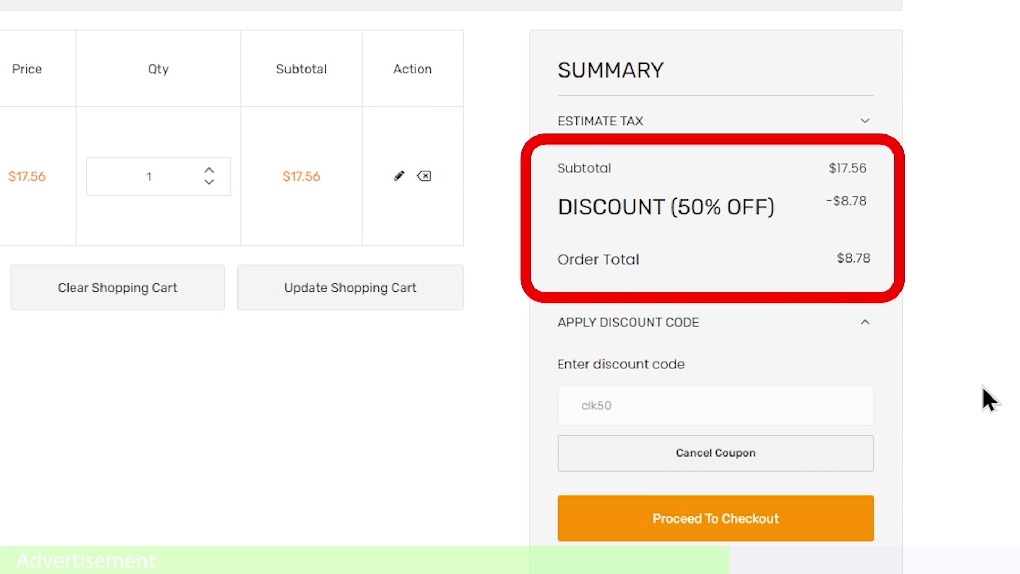
pyautogui.click(757, 523)
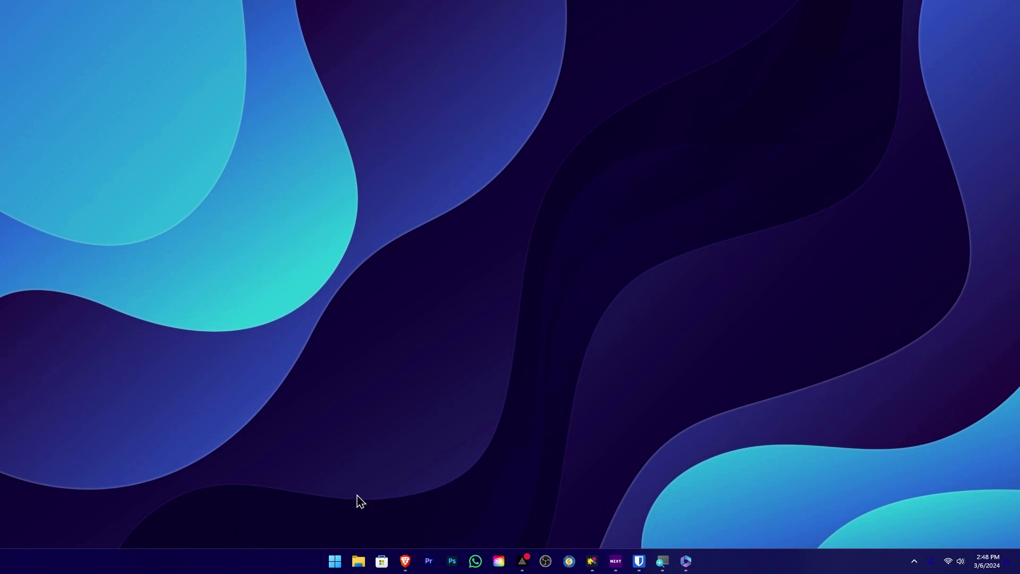
pyautogui.click(406, 567)
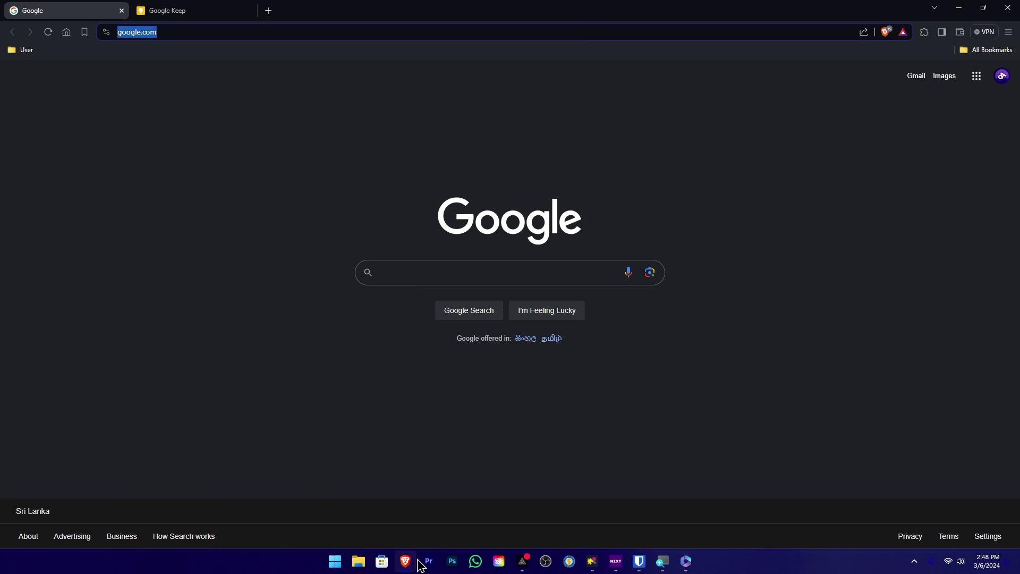
pyautogui.click(430, 85)
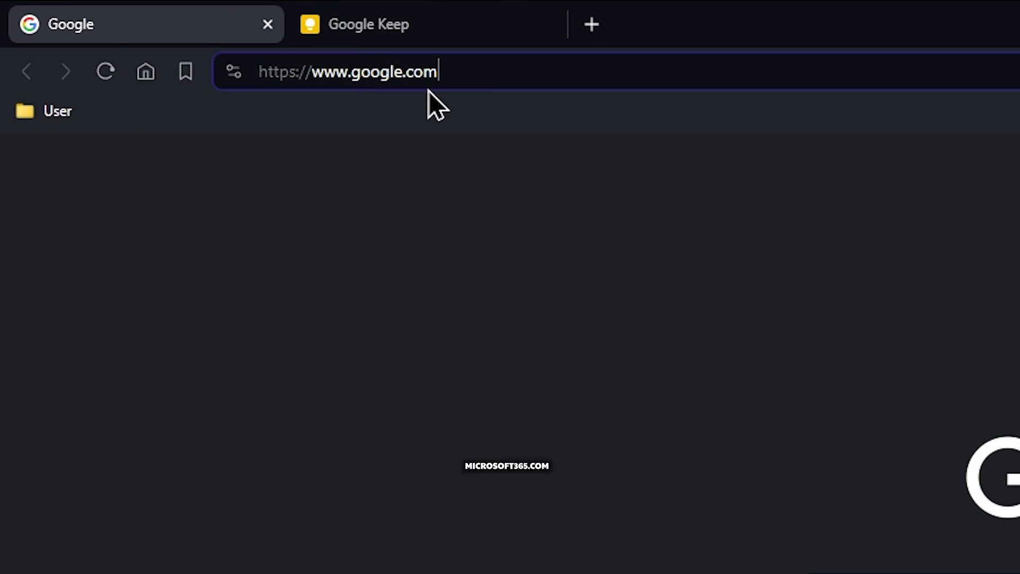
pyautogui.moveTo(448, 69); pyautogui.dragTo(242, 116)
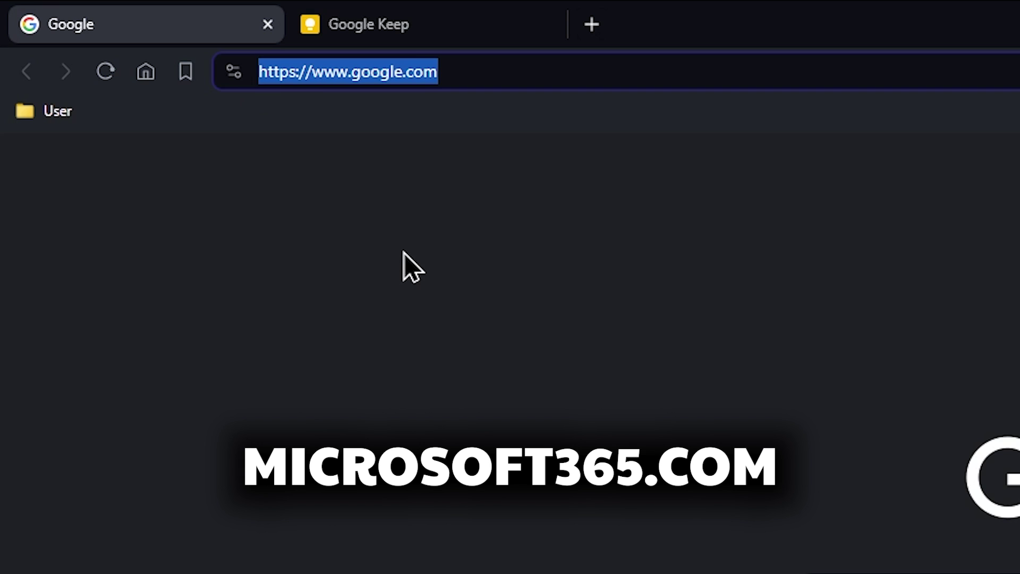
pyautogui.write('https://www.microsoft365.com/')
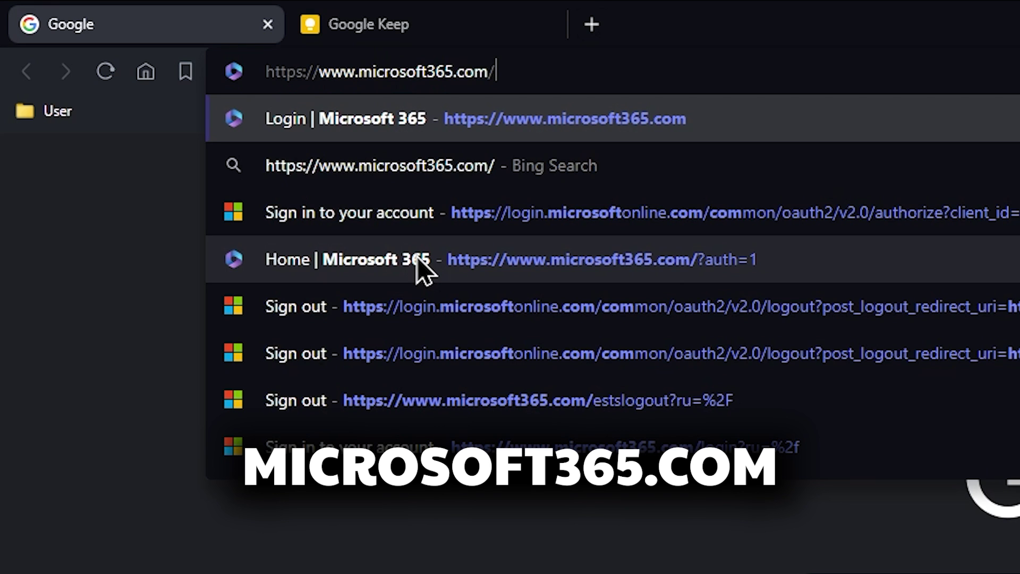
pyautogui.press('Return')
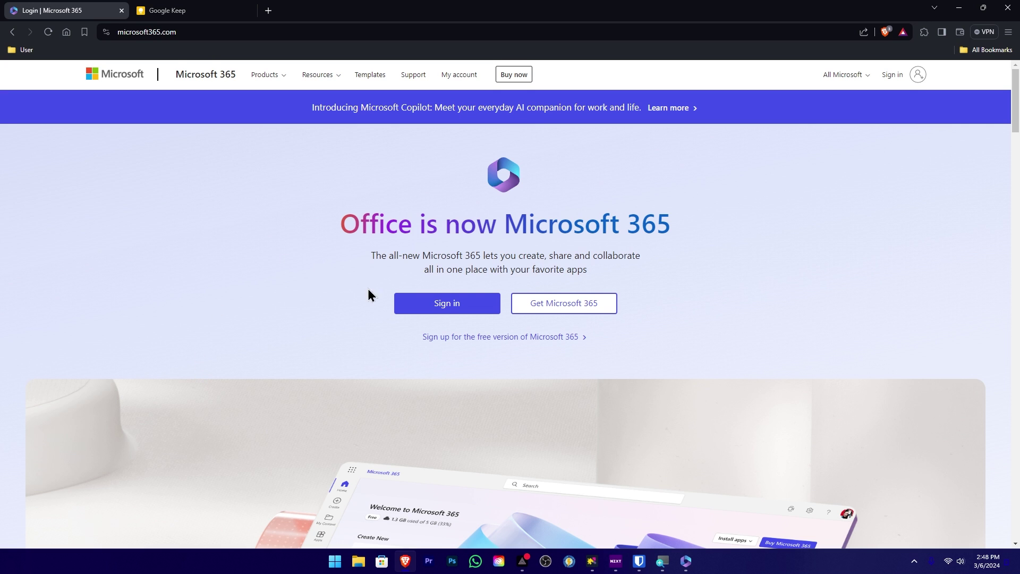
# Step: Look over the Microsoft 365 landing page and open the sign-up for the free version
pyautogui.scroll(-2, 392, 337)
pyautogui.scroll(2, 392, 337)
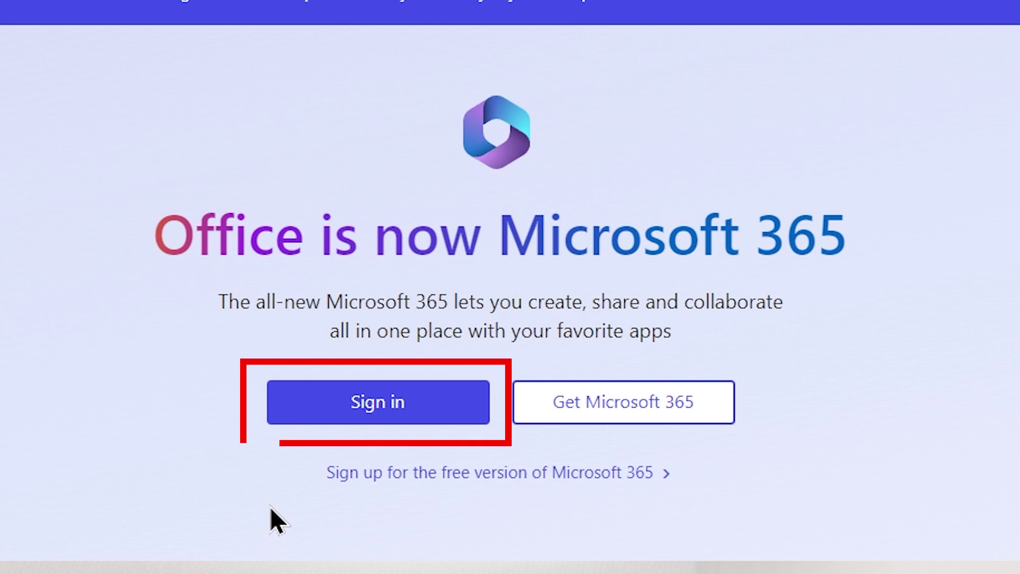
pyautogui.click(433, 481)
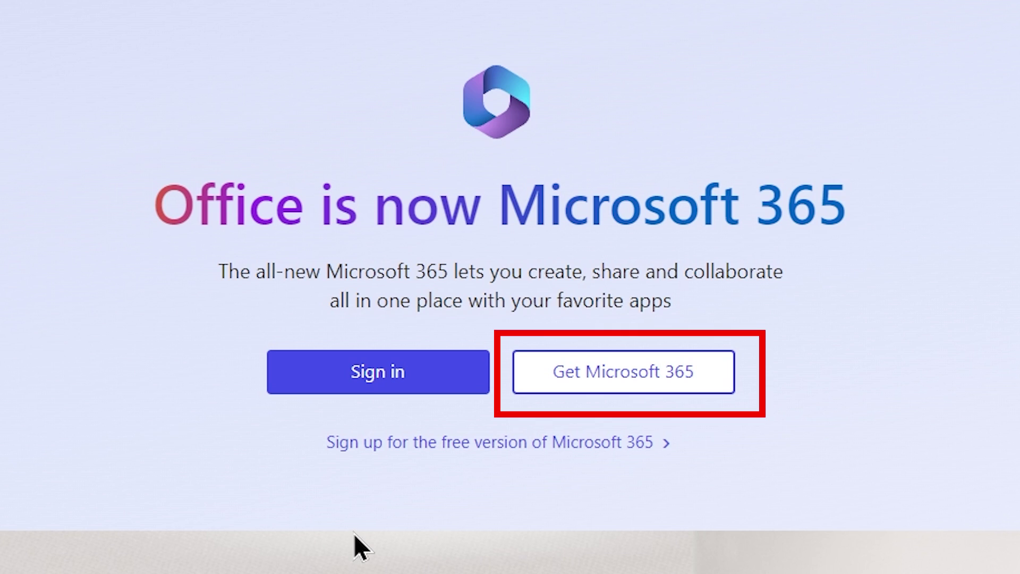
# Step: Open the Get Microsoft 365 plan comparison and look through the yearly home plans
pyautogui.click(631, 379)
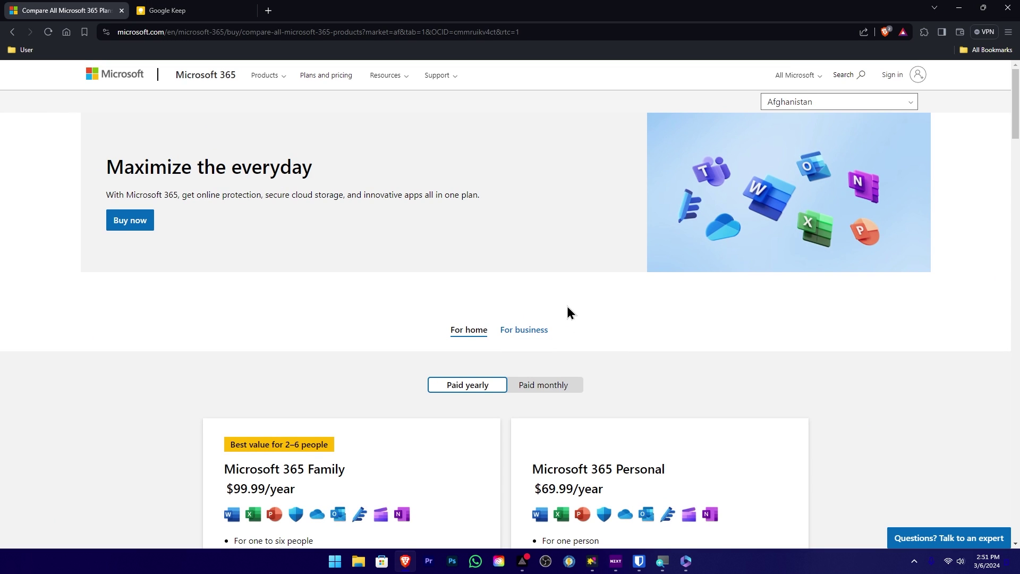
pyautogui.scroll(-1, 567, 307)
pyautogui.scroll(-4, 566, 311)
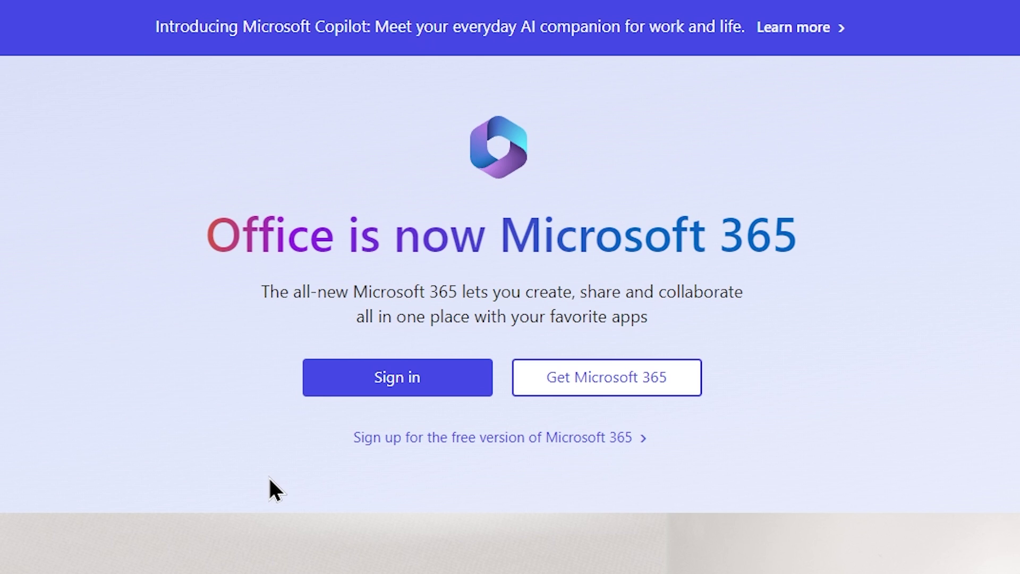
# Step: Sign in to Microsoft 365 on the website and in the Microsoft 365 desktop app, and maximize the app window
pyautogui.click(377, 383)
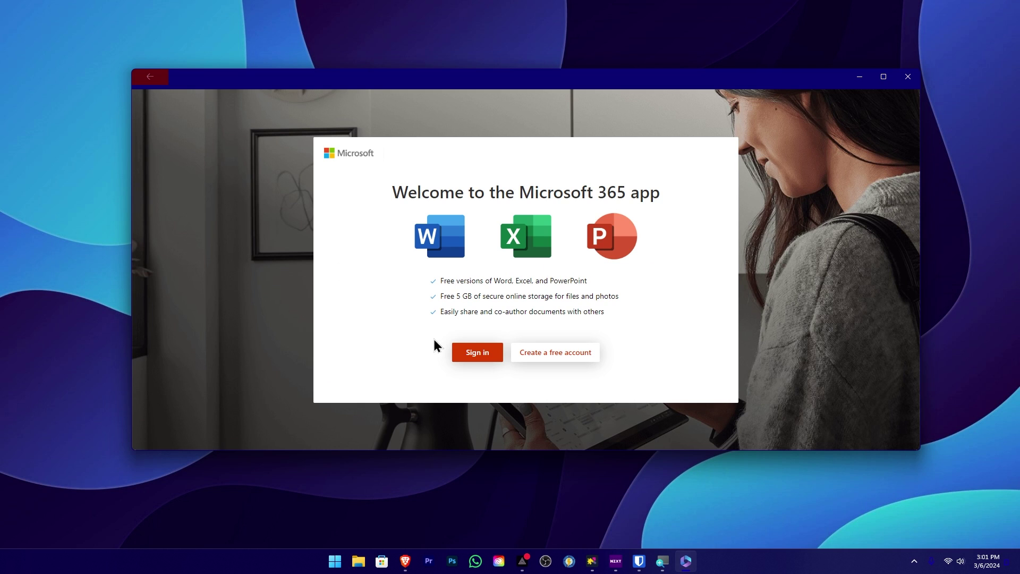
pyautogui.click(475, 353)
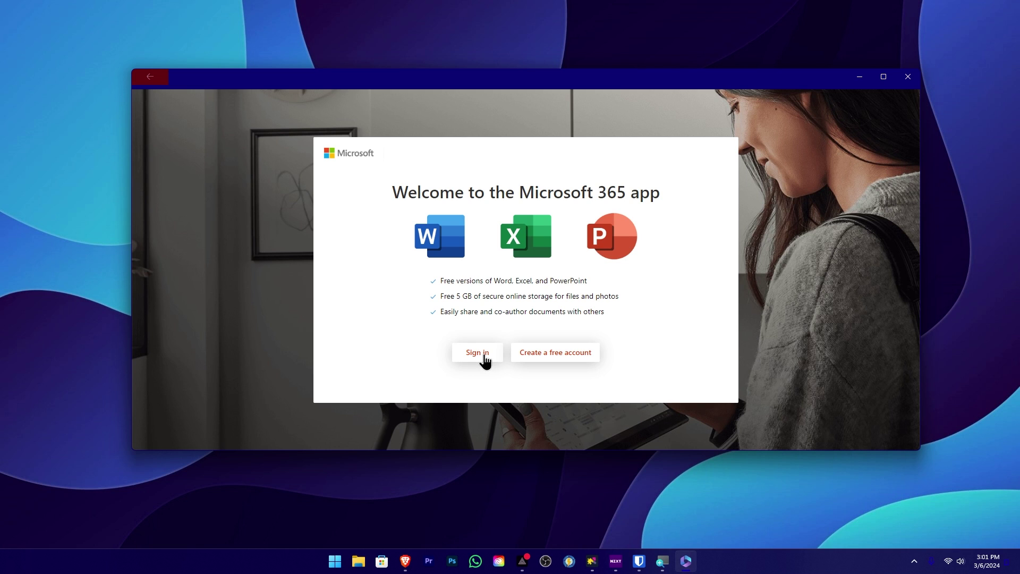
pyautogui.click(481, 352)
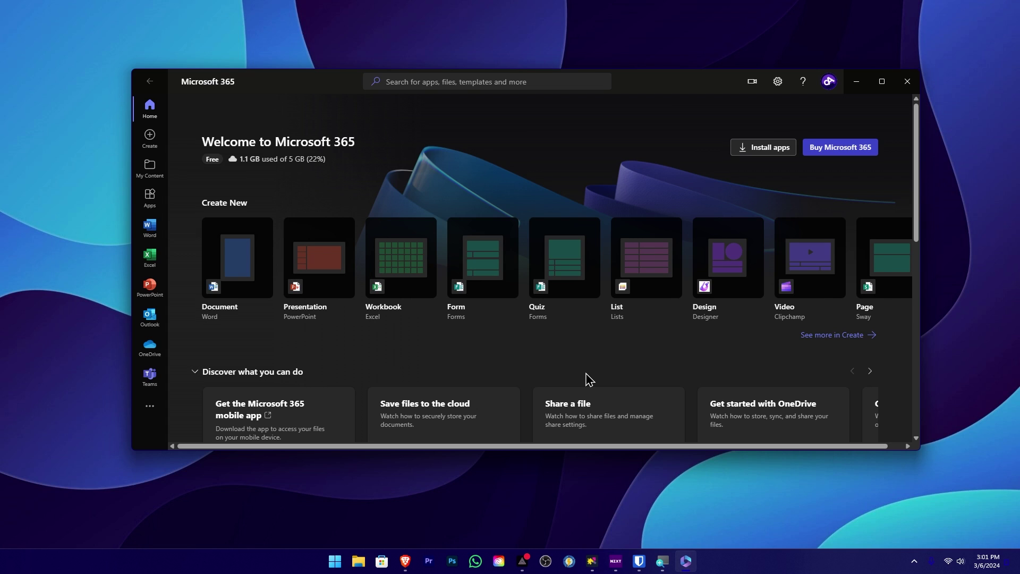
pyautogui.click(881, 81)
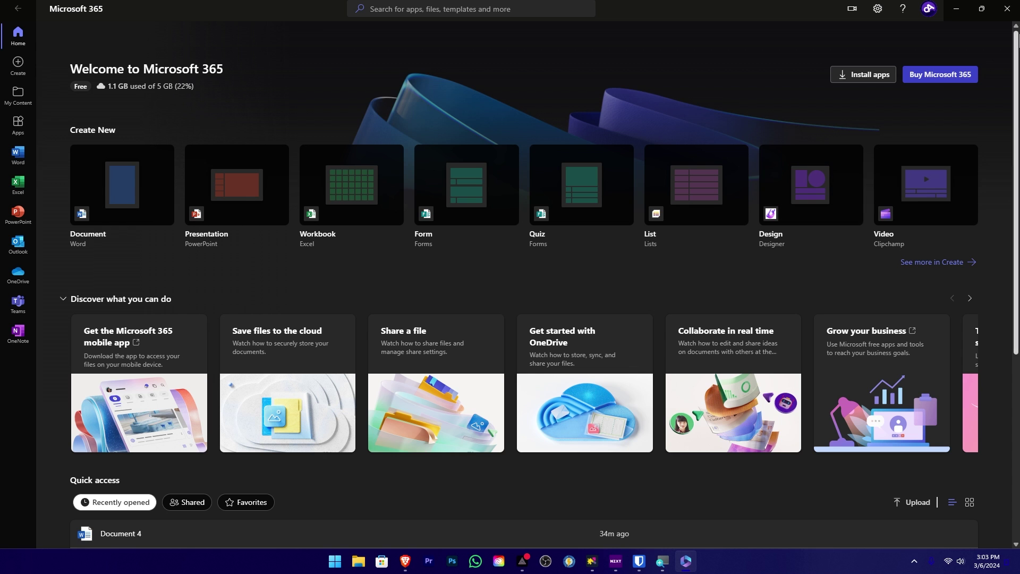
# Step: Close the Microsoft 365 desktop app and open Word from the Microsoft 365 home page in the Brave browser
pyautogui.click(1007, 9)
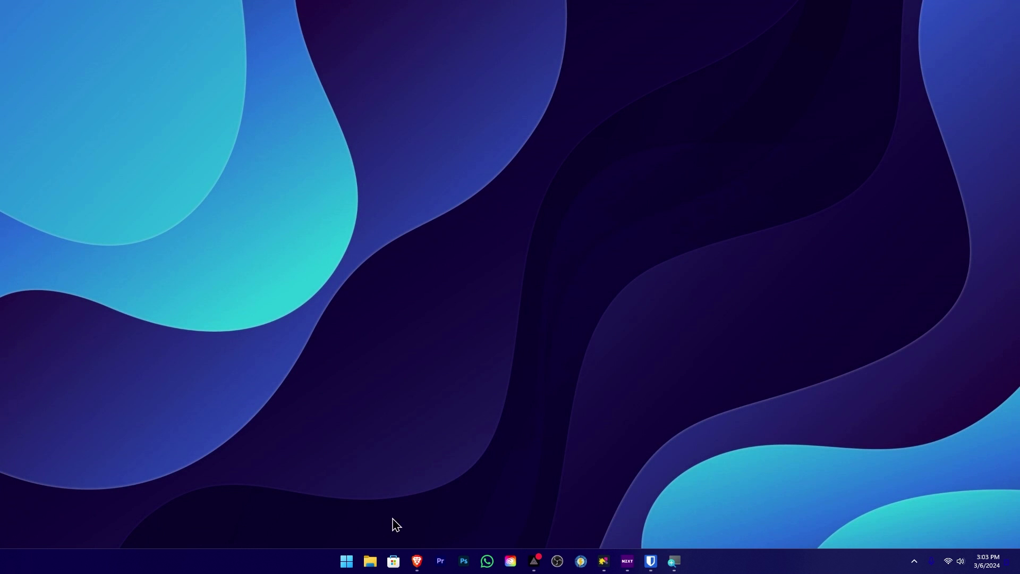
pyautogui.click(417, 561)
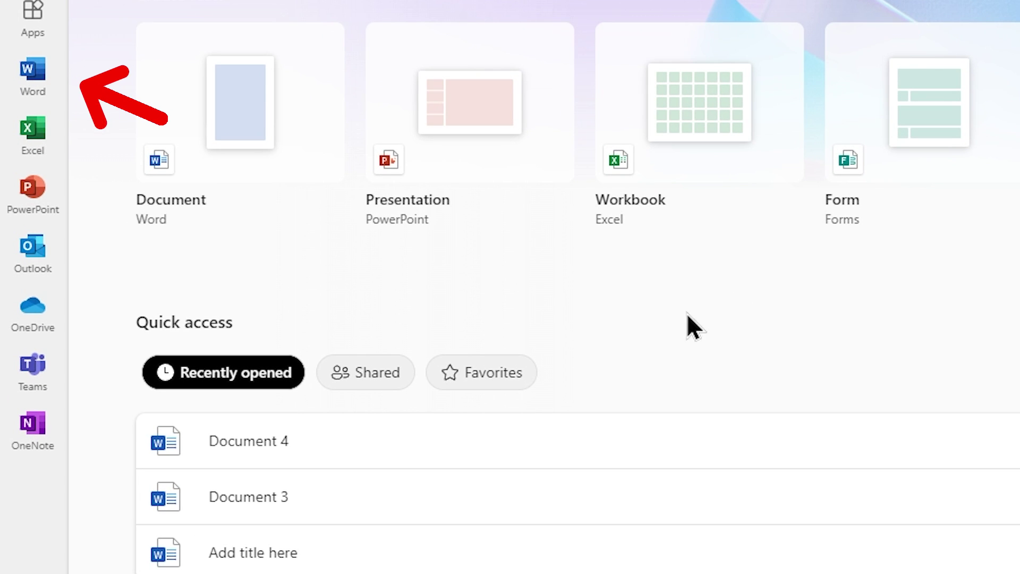
pyautogui.click(56, 65)
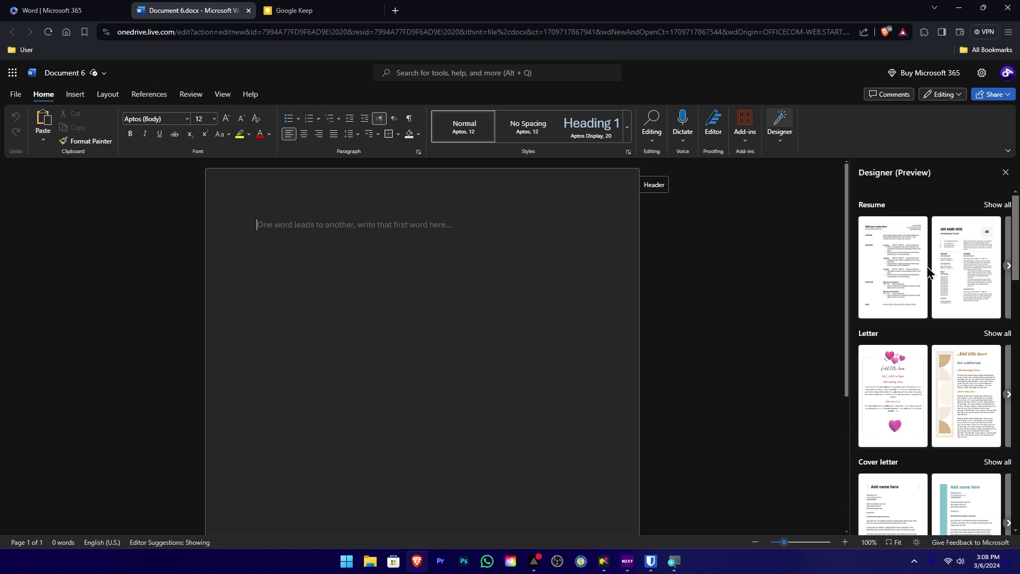
# Step: Apply the first Resume template from the Designer suggestions to the blank Word document and look over its layout
pyautogui.click(901, 265)
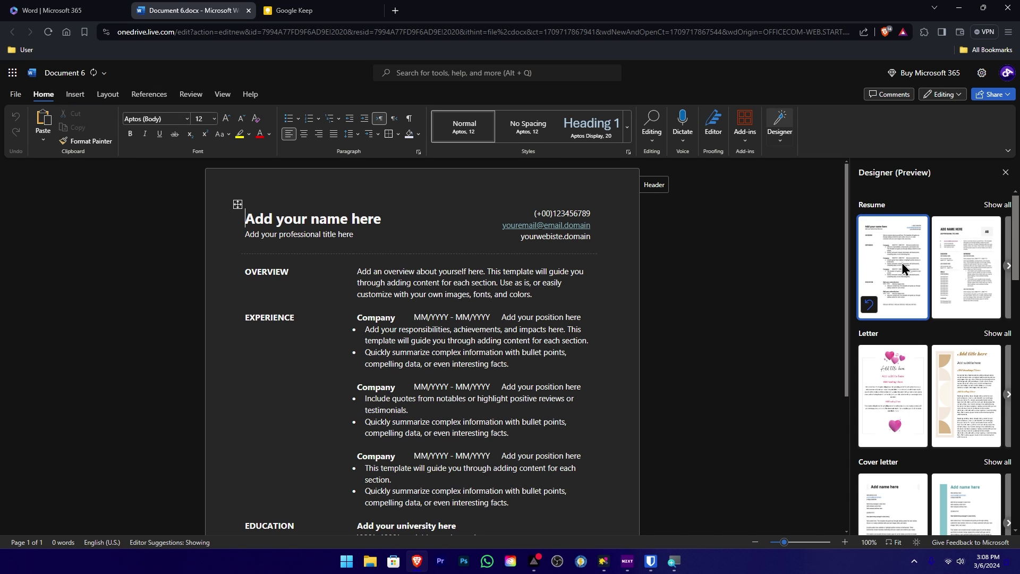
pyautogui.scroll(-4, 404, 238)
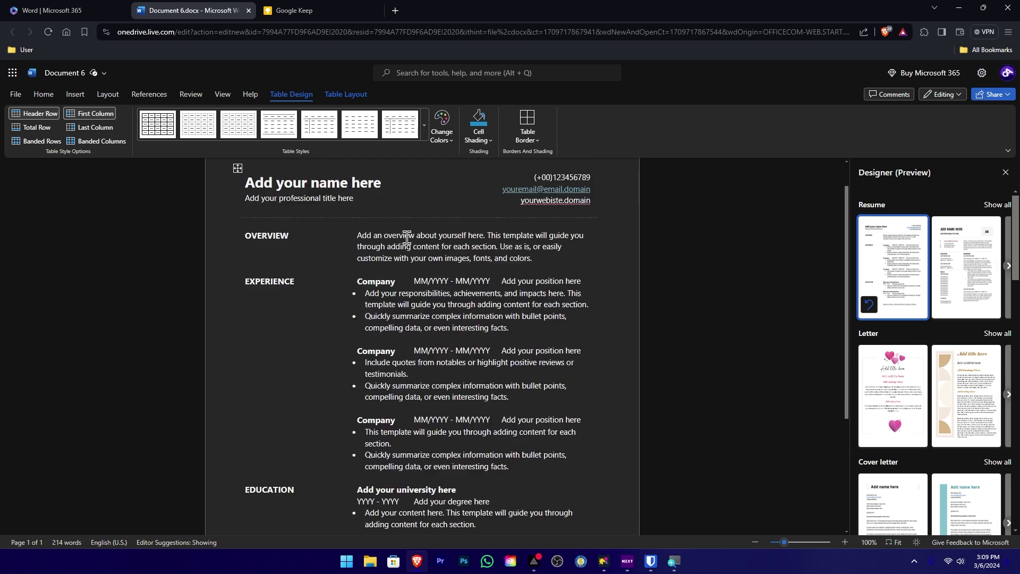
pyautogui.scroll(4, 406, 255)
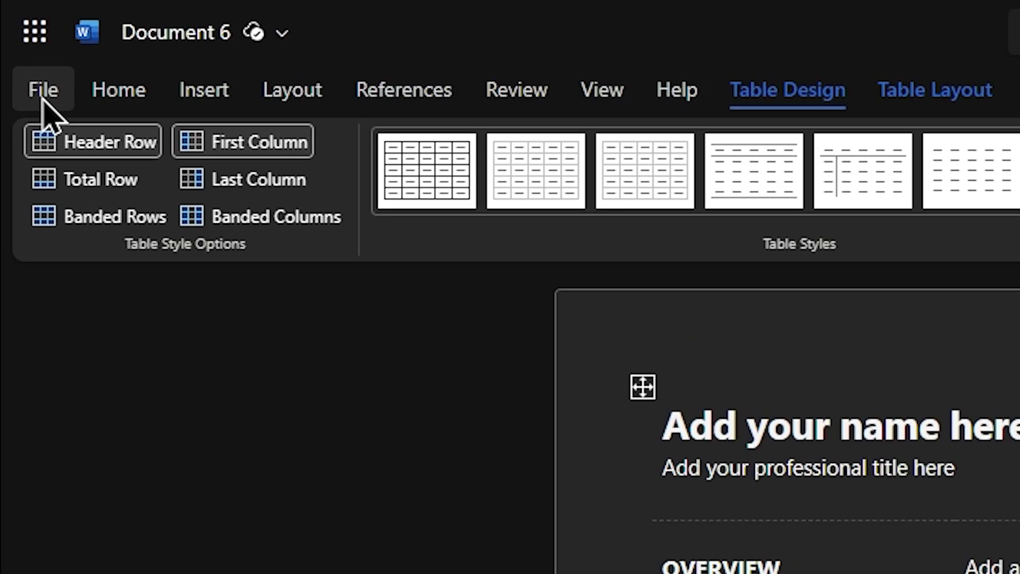
# Step: Download a copy of the resume document as Document 6.docx into the Office 01 folder on the Desktop
pyautogui.click(15, 95)
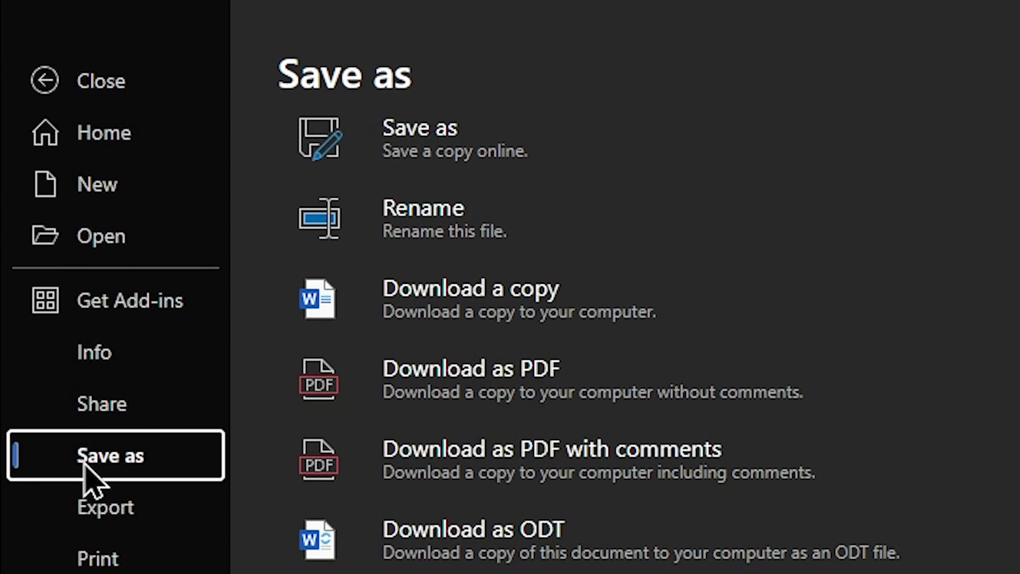
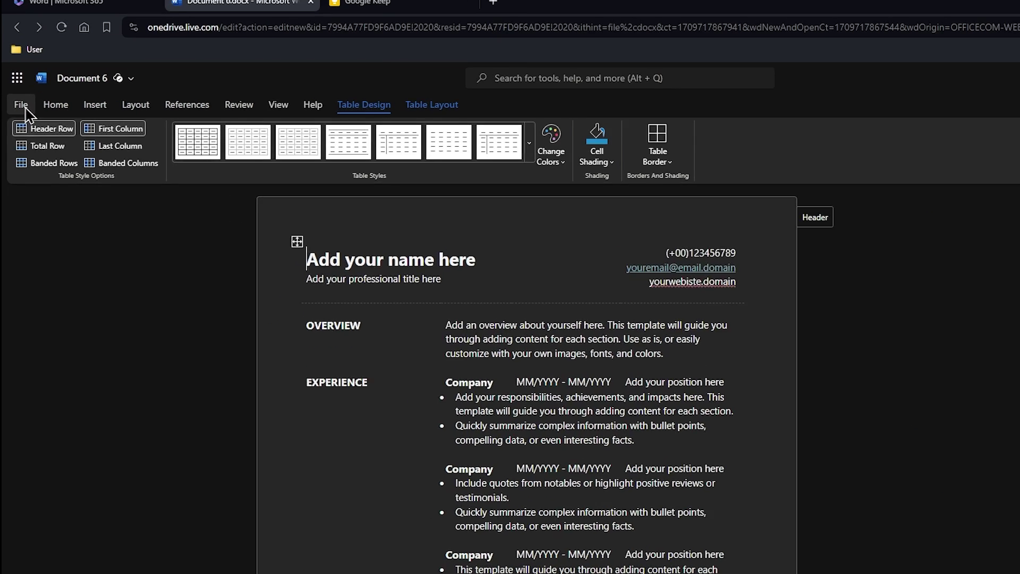
pyautogui.click(15, 94)
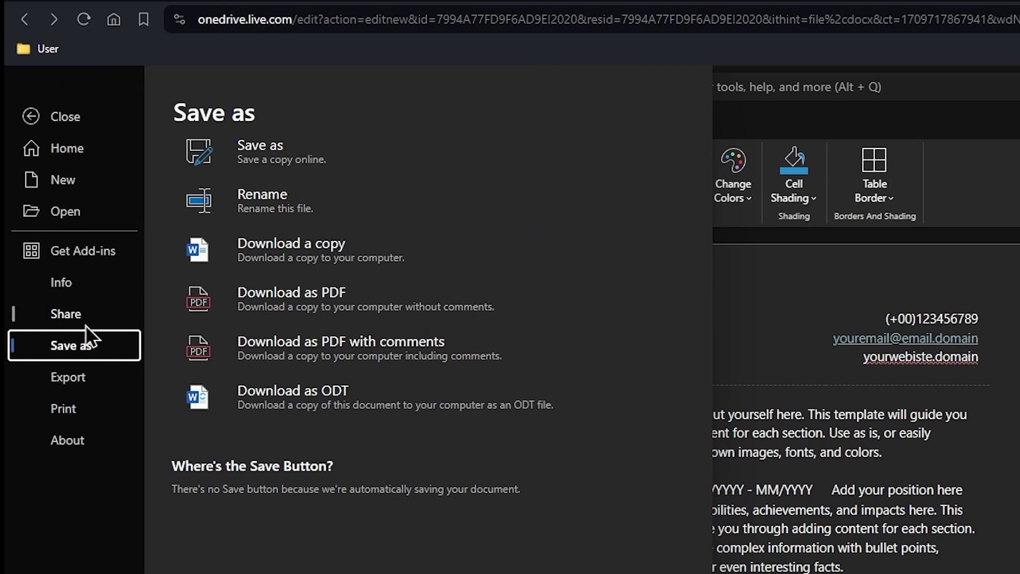
pyautogui.click(314, 269)
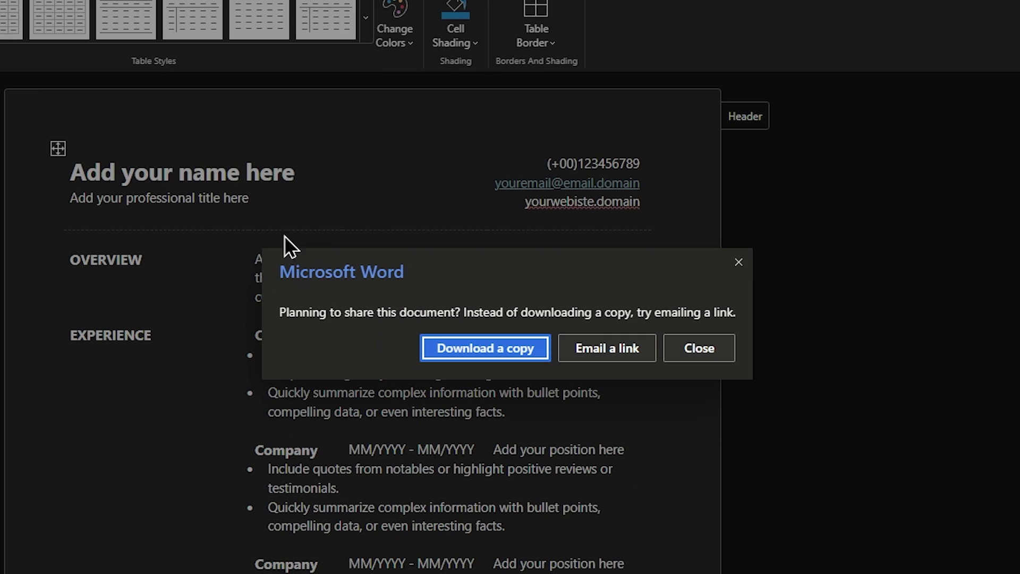
pyautogui.click(473, 350)
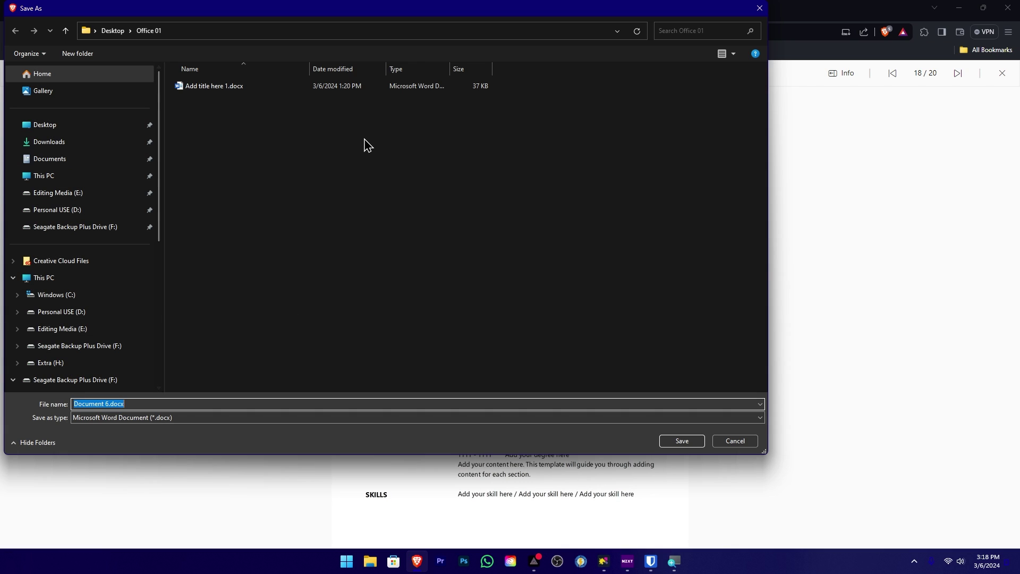
pyautogui.click(682, 441)
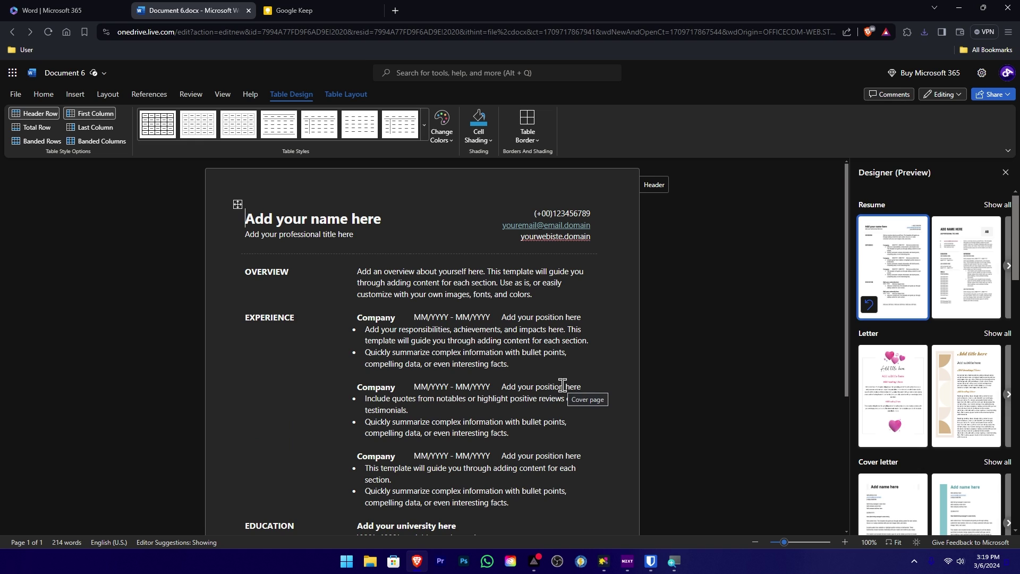
# Step: Return to the Microsoft 365 home page and upload Add title here 1.docx from the Office 01 folder on the Desktop
pyautogui.click(12, 72)
pyautogui.click(29, 152)
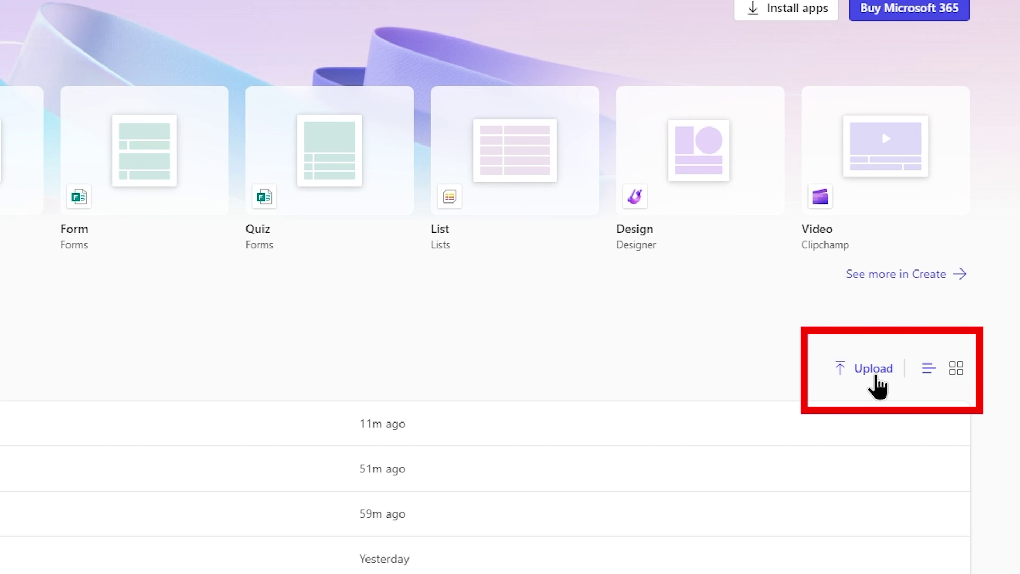
pyautogui.click(874, 371)
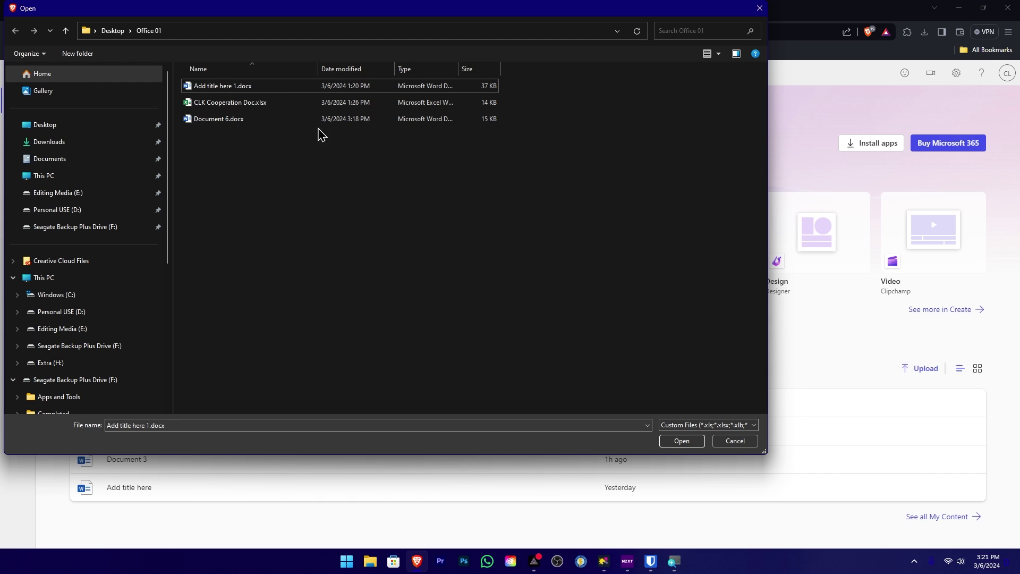
pyautogui.click(308, 87)
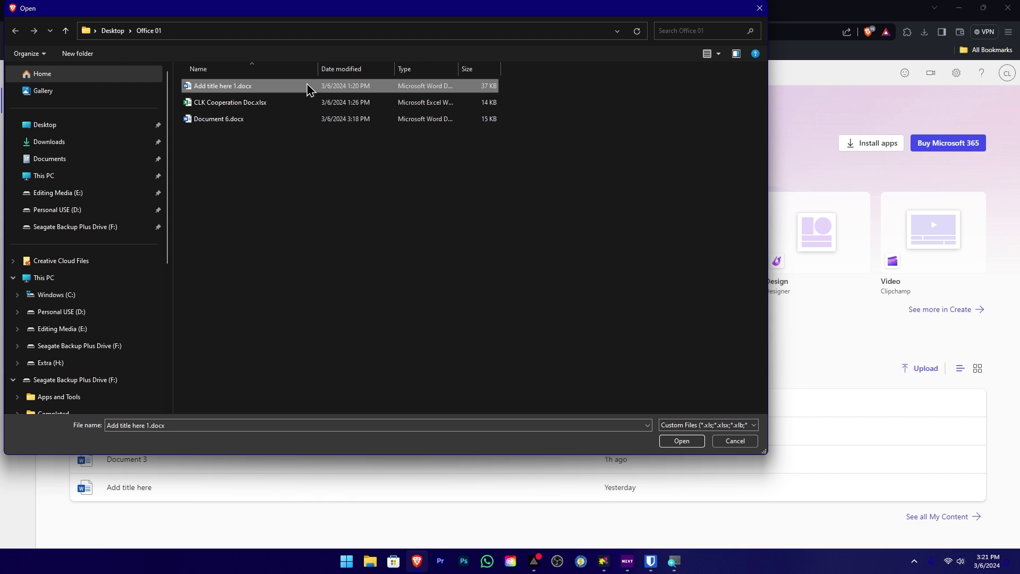
pyautogui.click(681, 441)
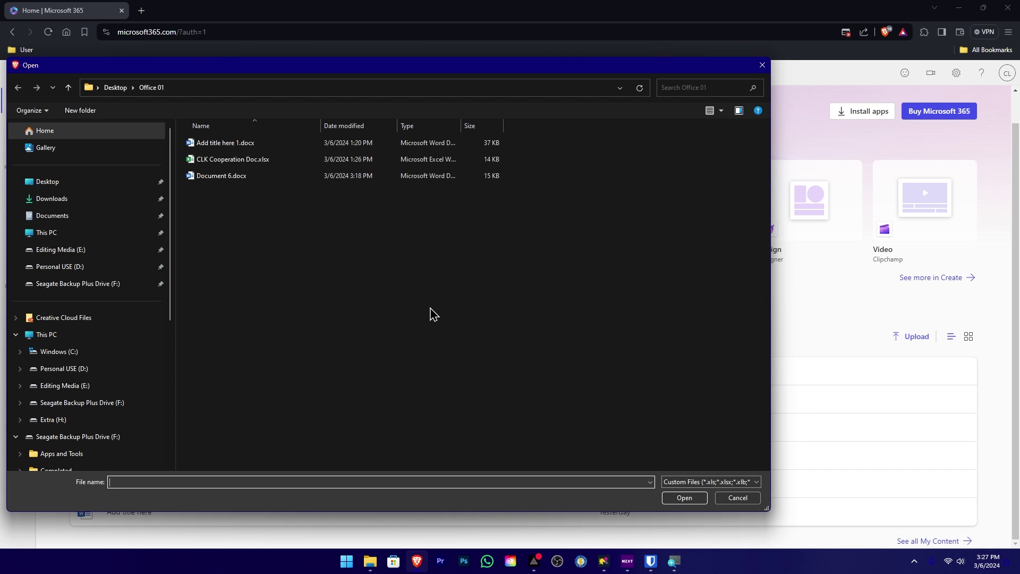
# Step: Drop Add title here 1.docx from the Office 01 folder directly onto the Microsoft 365 home page and upload it to OneDrive
pyautogui.click(331, 144)
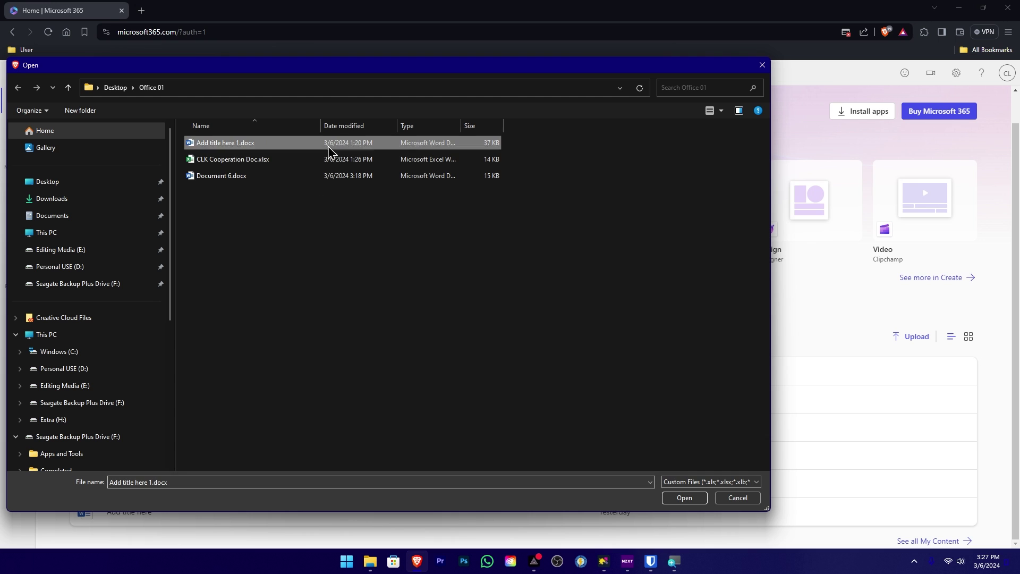
pyautogui.moveTo(336, 147); pyautogui.dragTo(848, 287)
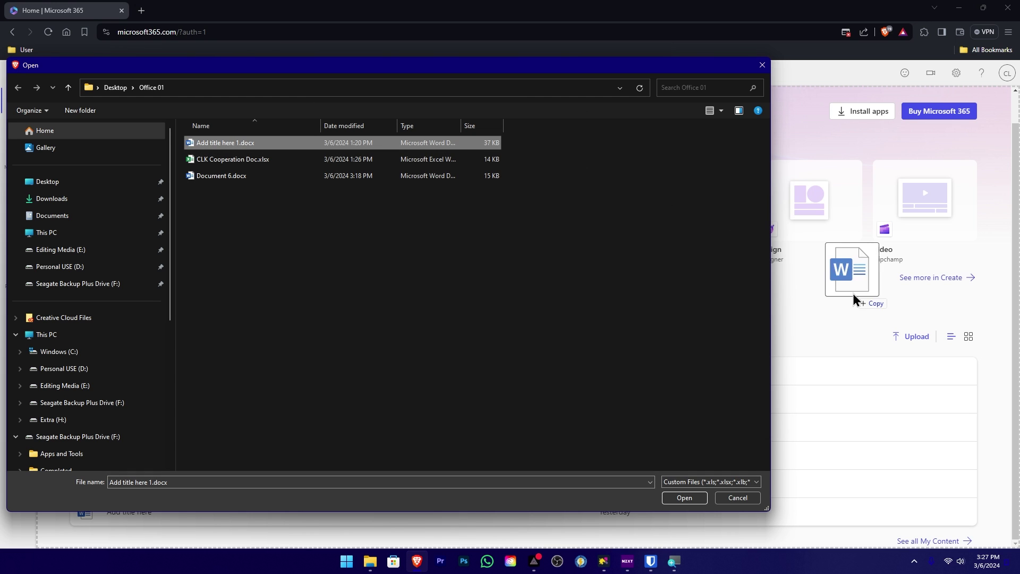
pyautogui.moveTo(814, 327); pyautogui.dragTo(814, 330)
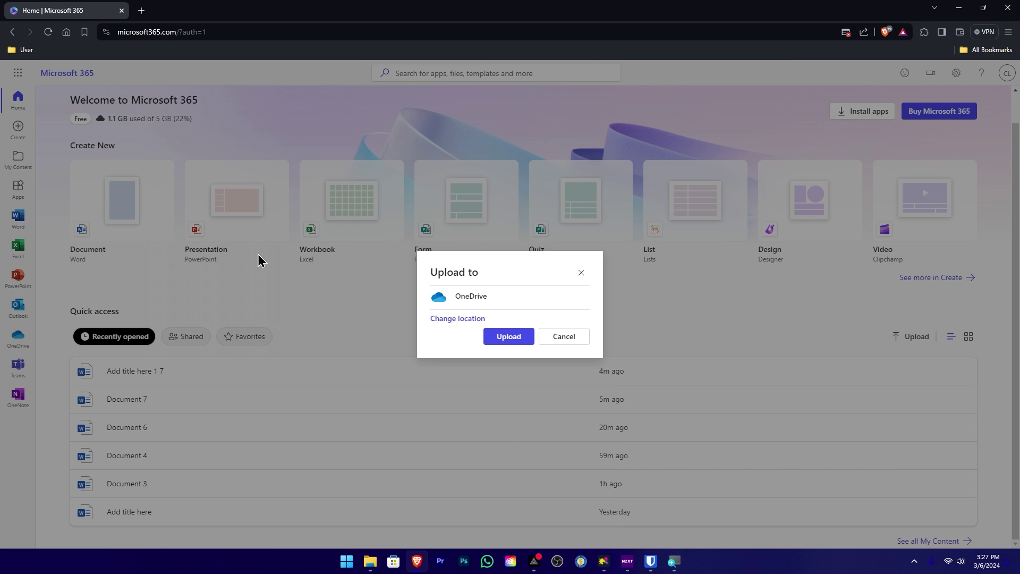
pyautogui.click(509, 339)
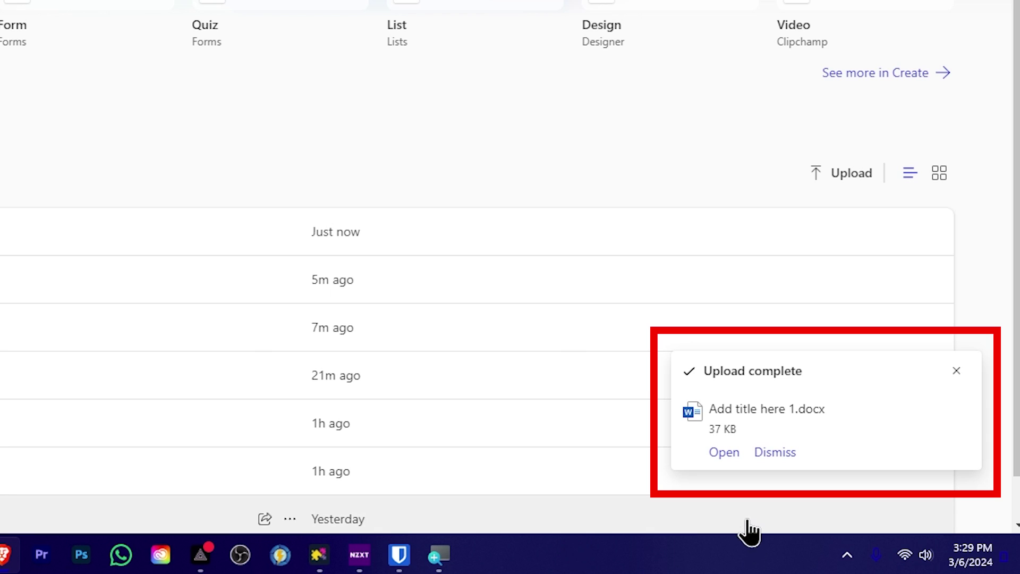
# Step: Open the uploaded document in Word and bring up its Save as options
pyautogui.click(723, 454)
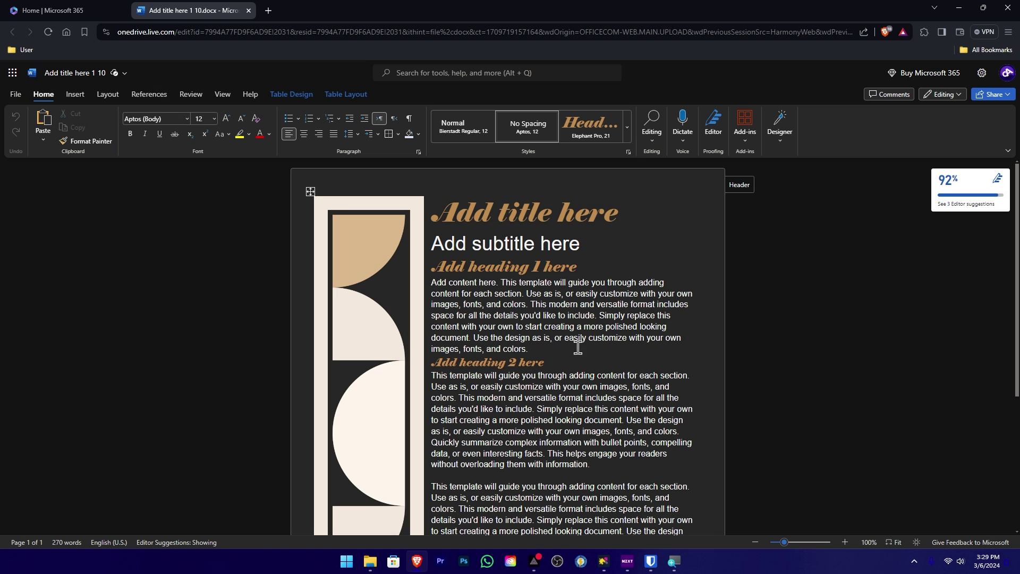
pyautogui.click(15, 94)
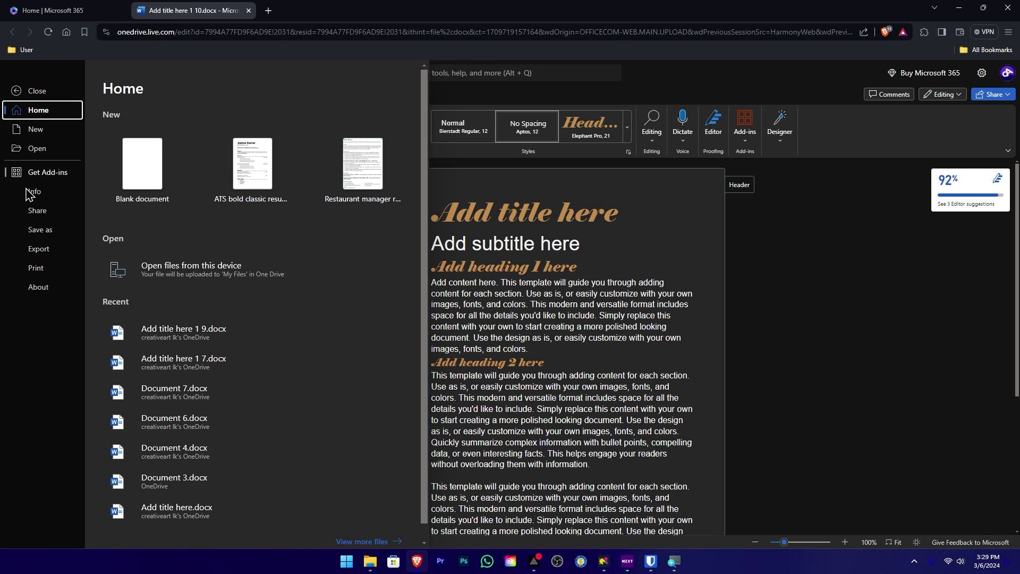
pyautogui.click(36, 239)
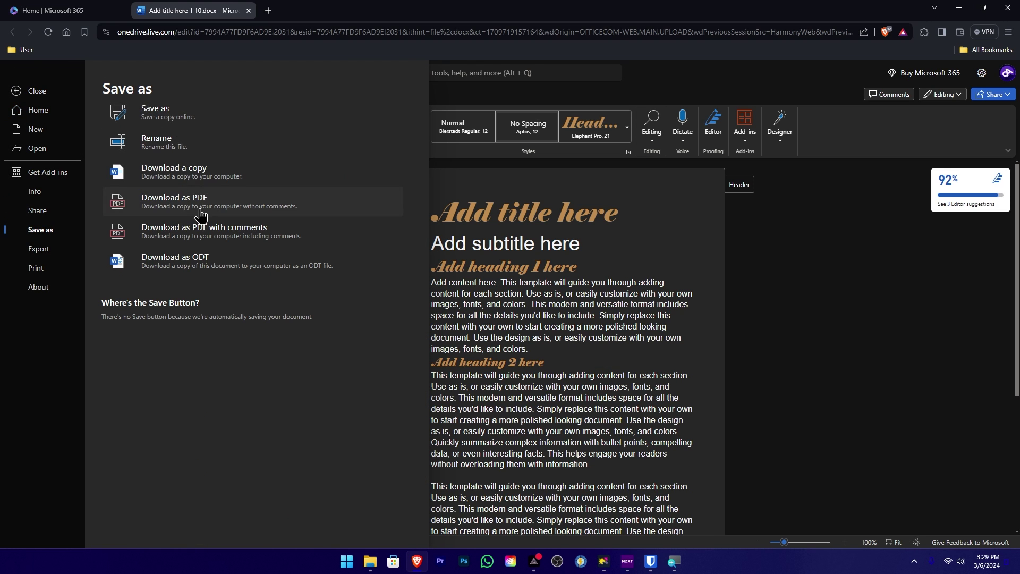